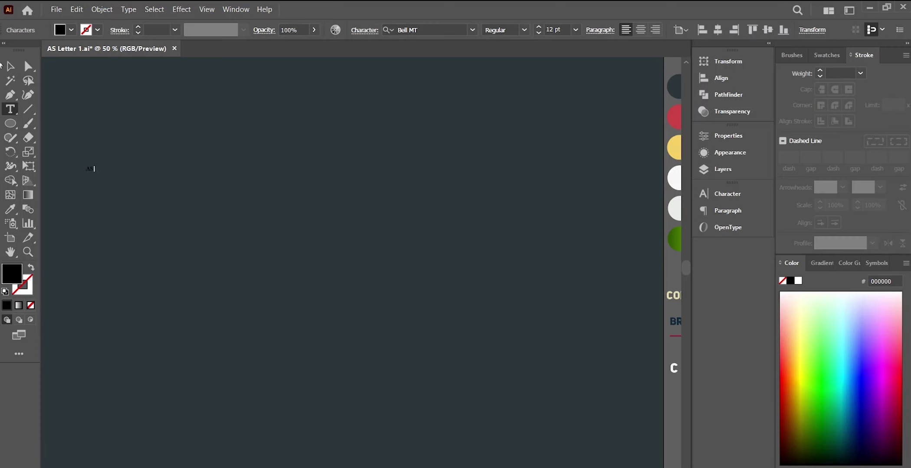
Scale the 'AS,' text up to about 588 pt and fill it near-white (f6f6f6)
{"action": "key", "text": "Escape"}
{"action": "left_click_drag", "start_coordinate": [92, 174], "coordinate": [318, 342]}
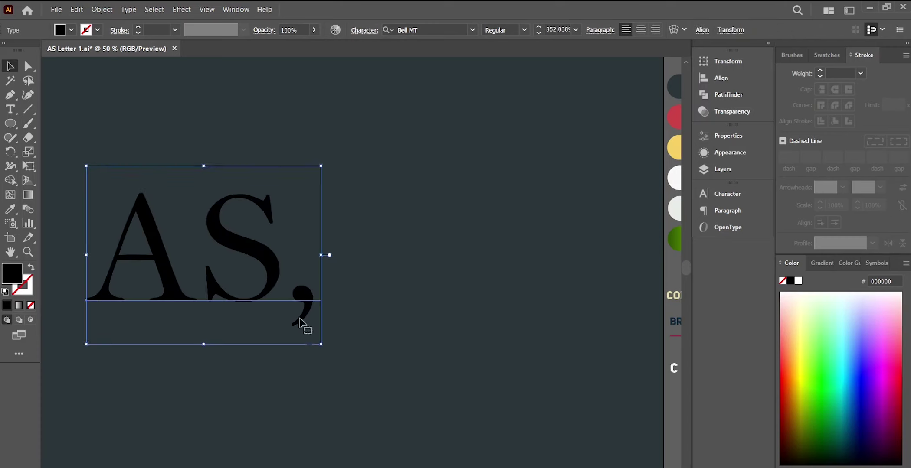
{"action": "left_click_drag", "start_coordinate": [252, 252], "coordinate": [239, 214]}
{"action": "mouse_move", "coordinate": [308, 310]}
{"action": "left_mouse_down"}
{"action": "mouse_move", "coordinate": [401, 396]}
{"action": "mouse_move", "coordinate": [463, 411]}
{"action": "left_mouse_up"}
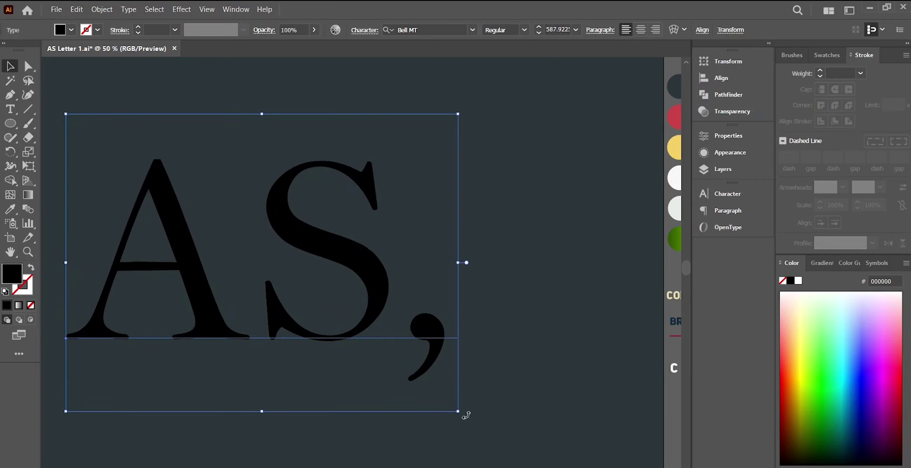
{"action": "key", "text": "i"}
{"action": "left_click", "coordinate": [676, 175]}
Convert the 'AS,' text into outlined shapes
{"action": "key", "text": "v"}
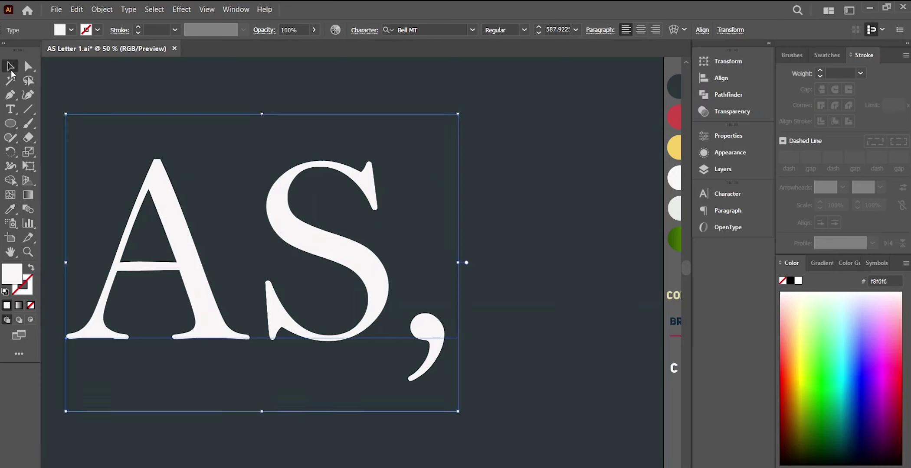
{"action": "right_click", "coordinate": [161, 188]}
{"action": "left_click", "coordinate": [196, 284]}
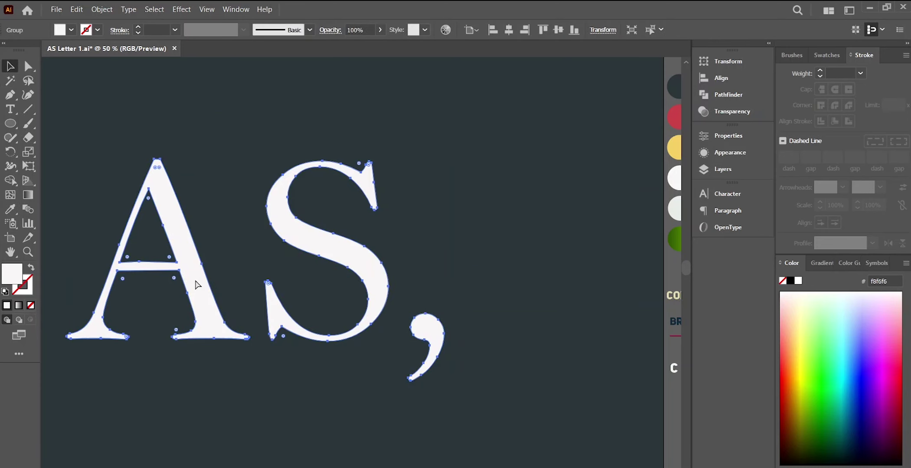
{"action": "left_click", "coordinate": [272, 181]}
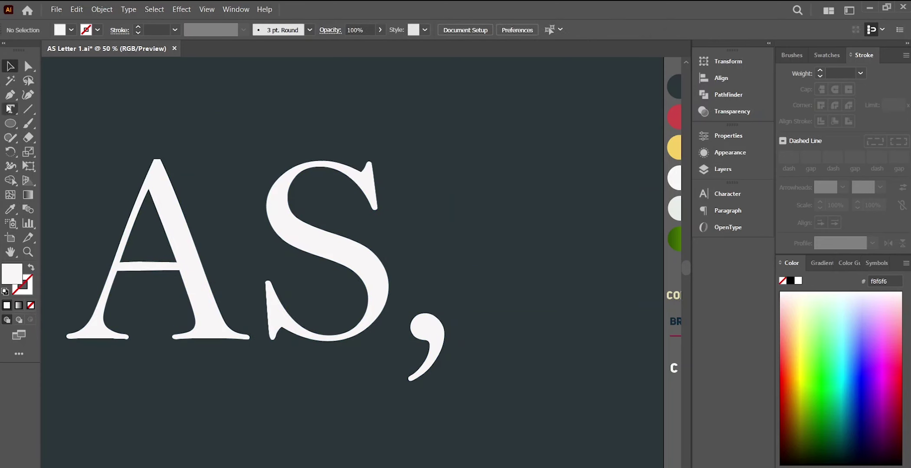
Draw a Pen cutting shape covering the A's crossbar
{"action": "key", "text": "p"}
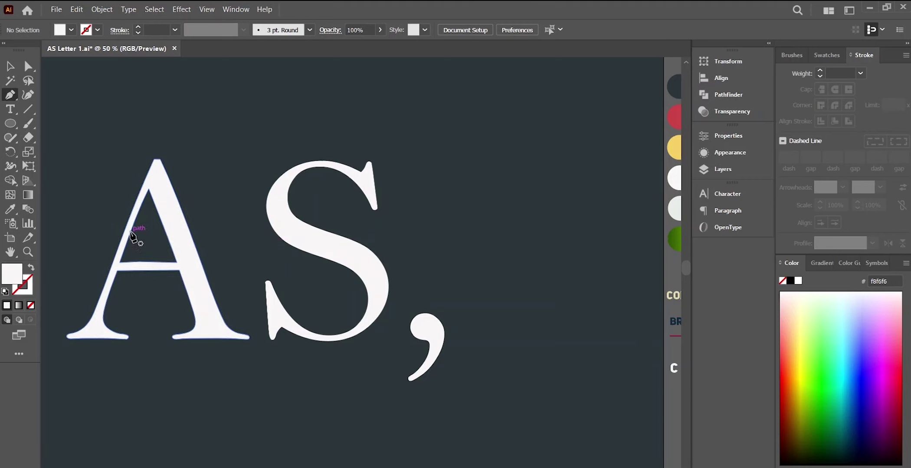
{"action": "left_click", "coordinate": [130, 232]}
{"action": "left_click", "coordinate": [113, 283]}
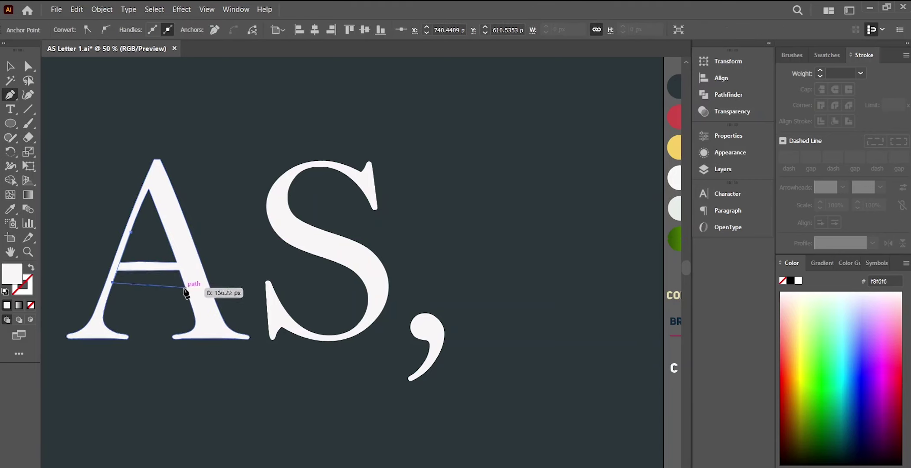
{"action": "left_click", "coordinate": [185, 287]}
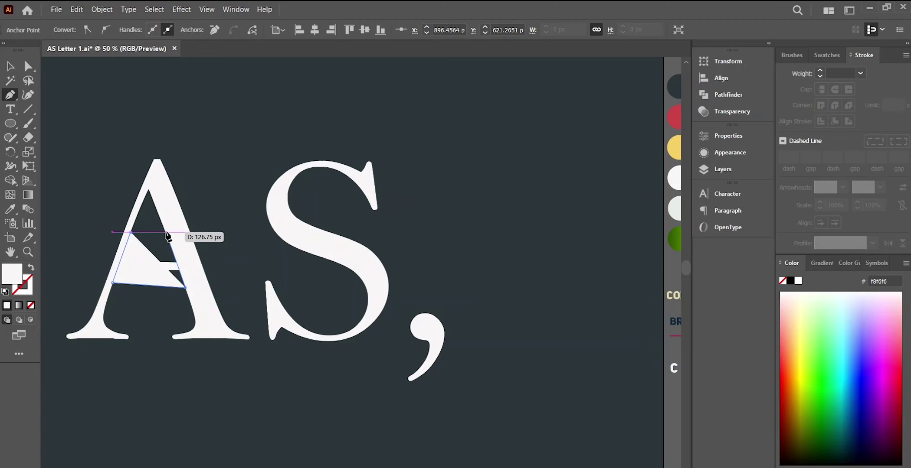
{"action": "left_click", "coordinate": [166, 232]}
{"action": "left_click", "coordinate": [130, 232]}
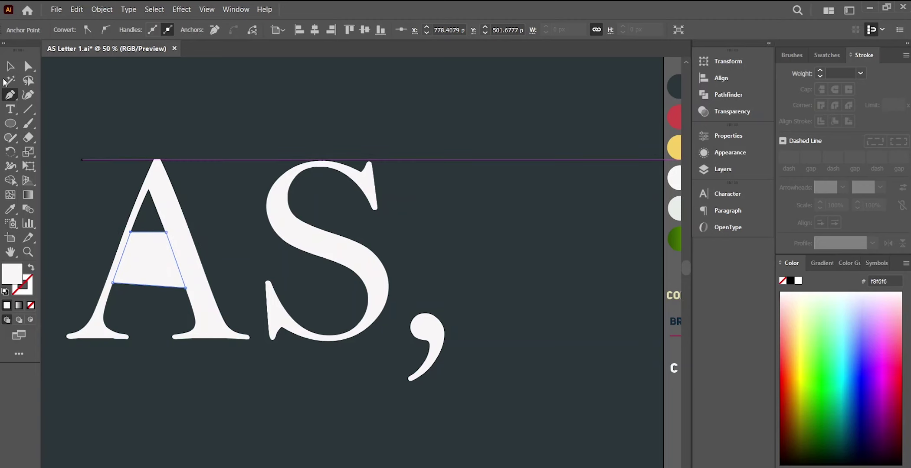
Draw a second Pen cutting shape over the S's lower-left tail
{"action": "left_click", "coordinate": [320, 335]}
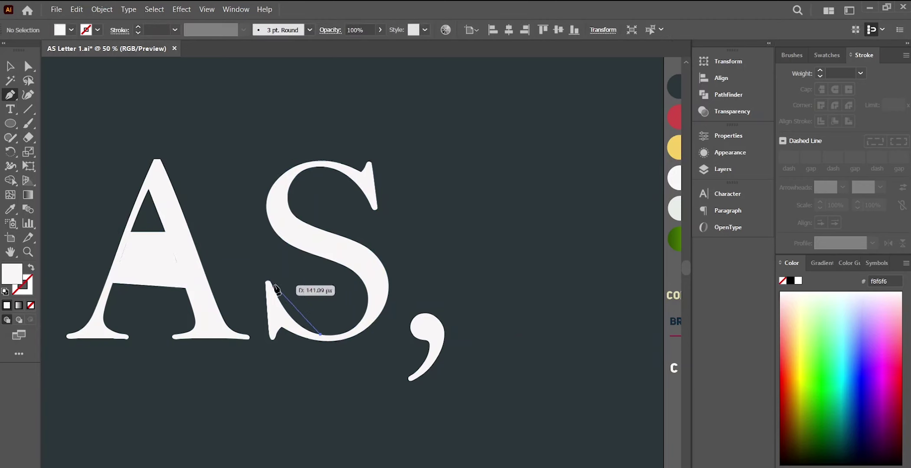
{"action": "left_click", "coordinate": [259, 260]}
{"action": "left_click", "coordinate": [259, 341]}
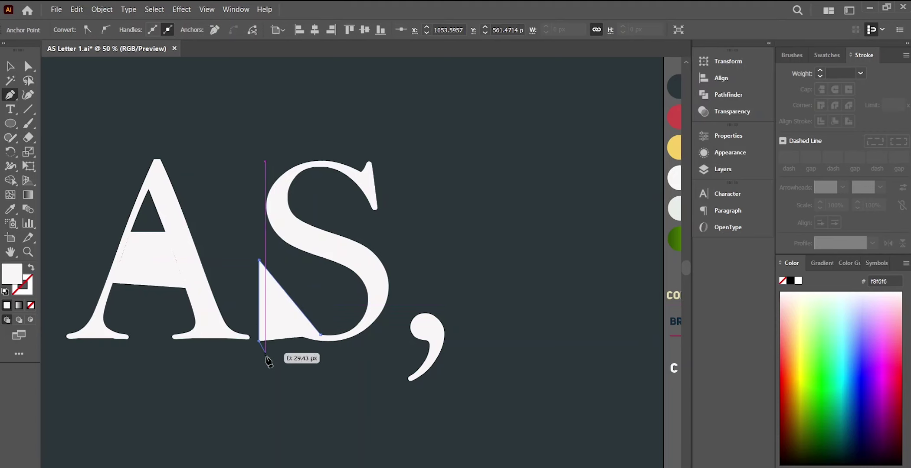
{"action": "left_click", "coordinate": [300, 373]}
{"action": "left_click", "coordinate": [320, 335]}
Delete the A's crossbar and the S's tail piece with the Shape Builder
{"action": "left_click", "coordinate": [10, 65]}
{"action": "left_click_drag", "start_coordinate": [55, 115], "coordinate": [391, 356]}
{"action": "left_click", "coordinate": [10, 180]}
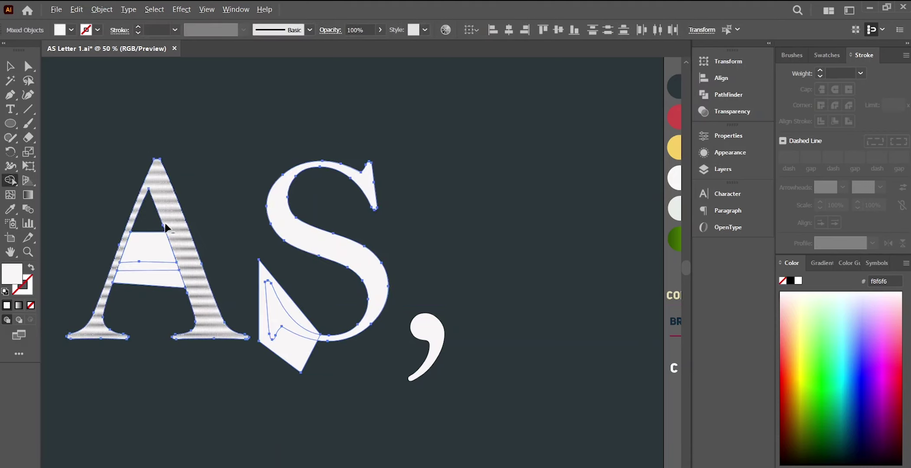
{"action": "left_click", "coordinate": [150, 273], "text": "alt"}
{"action": "left_click", "coordinate": [284, 343], "text": "alt"}
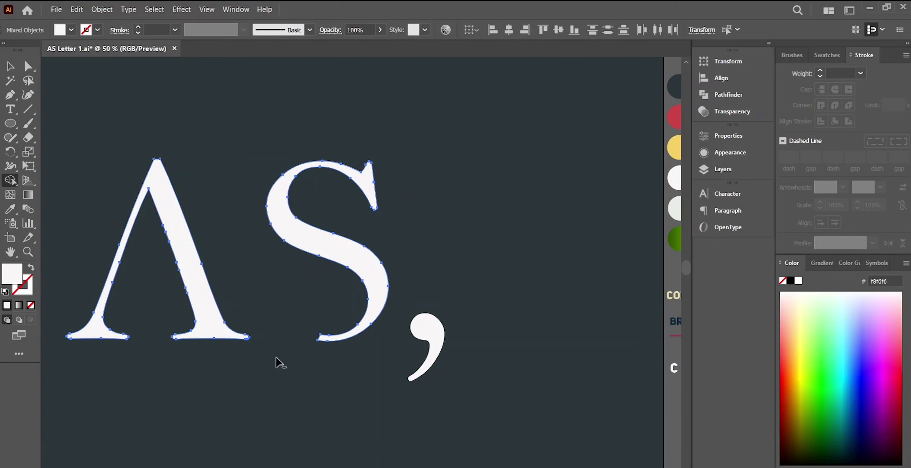
Drag the trimmed S left so it overlaps the A
{"action": "key", "text": "v"}
{"action": "left_click", "coordinate": [250, 175]}
{"action": "mouse_move", "coordinate": [282, 231]}
{"action": "left_mouse_down"}
{"action": "mouse_move", "coordinate": [114, 209]}
{"action": "mouse_move", "coordinate": [138, 211]}
{"action": "left_mouse_up"}
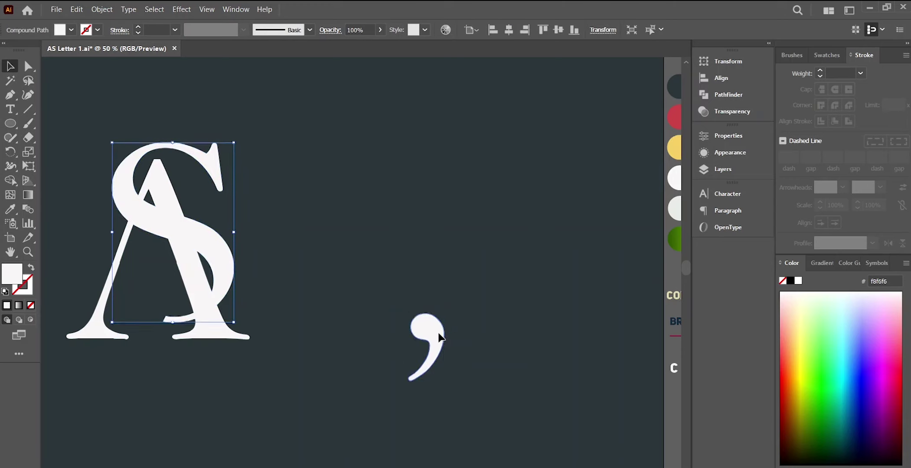
{"action": "double_click", "coordinate": [190, 314]}
Move the comma onto the A's lower left and reflect it
{"action": "left_click", "coordinate": [49, 65]}
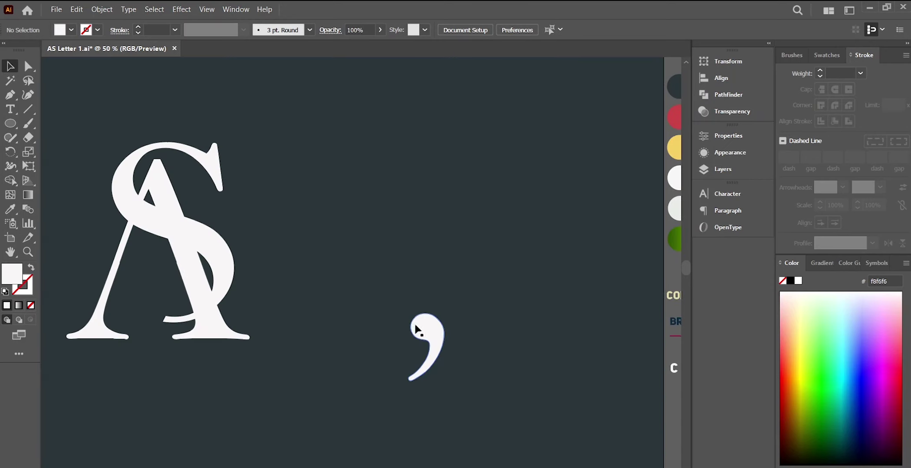
{"action": "left_click_drag", "start_coordinate": [418, 326], "coordinate": [142, 278]}
{"action": "right_click", "coordinate": [142, 279]}
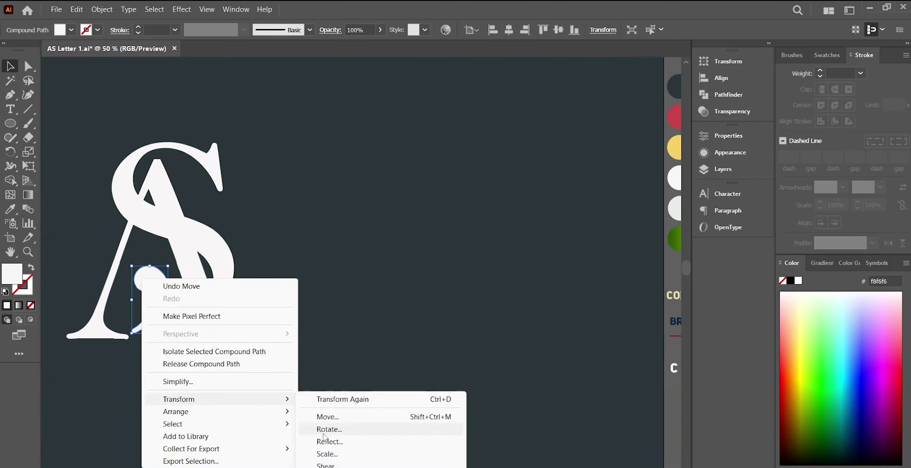
{"action": "left_click", "coordinate": [327, 443]}
{"action": "left_click", "coordinate": [461, 358]}
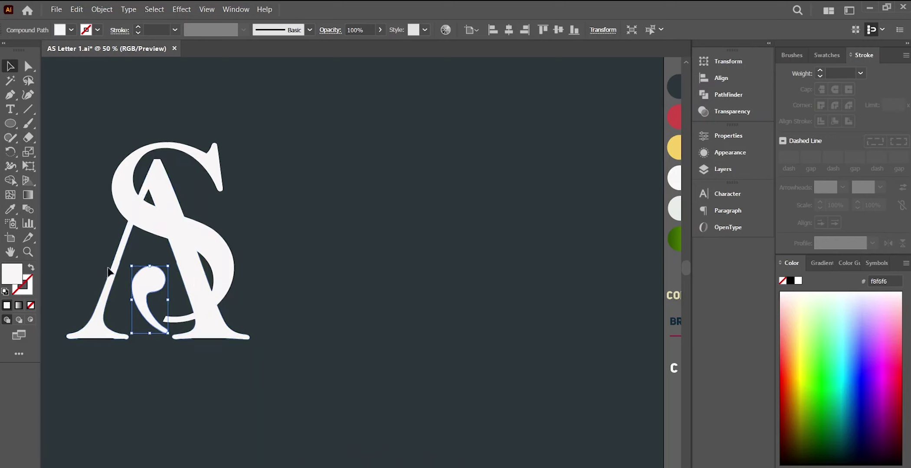
Scale, rotate and nudge the comma into place as the S's curled terminal
{"action": "left_click_drag", "start_coordinate": [132, 266], "coordinate": [70, 228]}
{"action": "left_click_drag", "start_coordinate": [138, 281], "coordinate": [130, 260]}
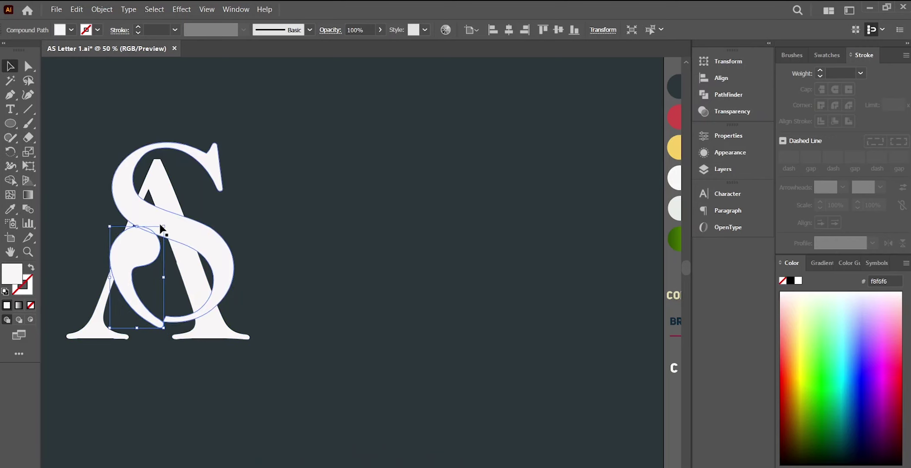
{"action": "left_click_drag", "start_coordinate": [165, 333], "coordinate": [198, 323]}
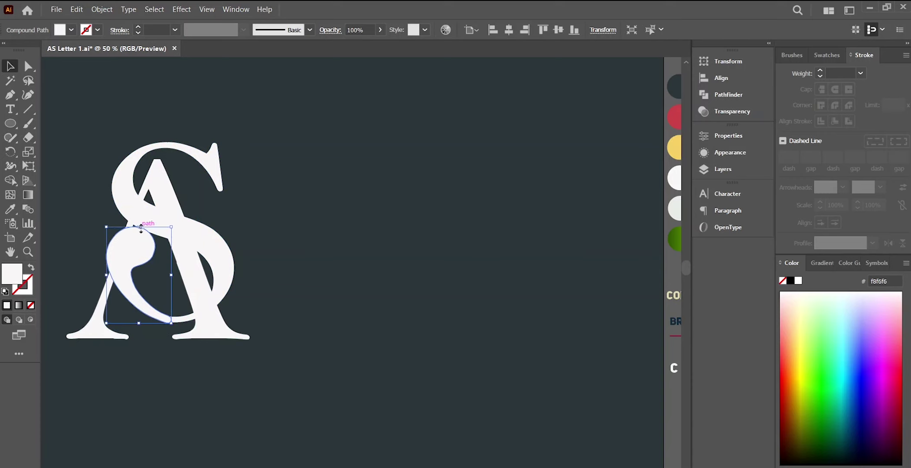
{"action": "left_click_drag", "start_coordinate": [106, 225], "coordinate": [114, 239]}
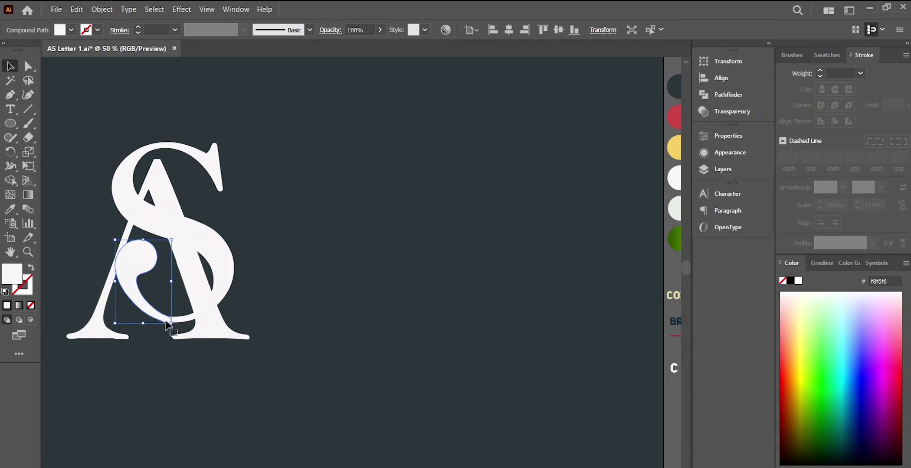
{"action": "left_click_drag", "start_coordinate": [174, 329], "coordinate": [174, 323]}
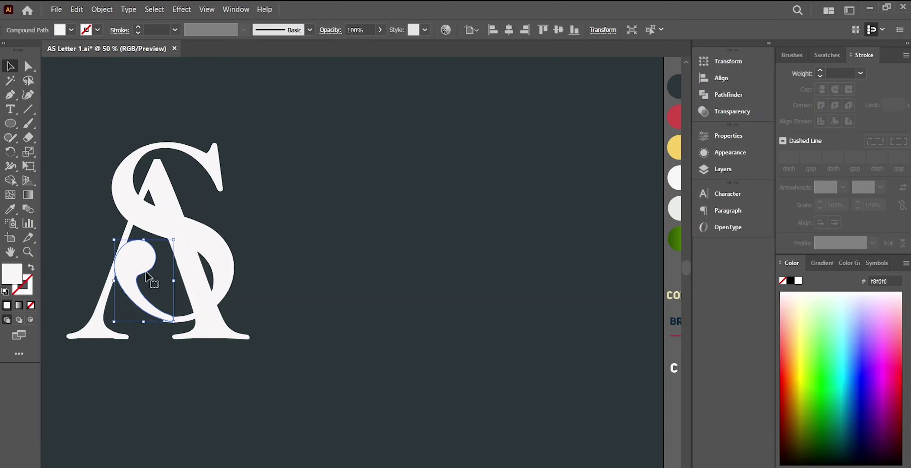
{"action": "left_click_drag", "start_coordinate": [142, 270], "coordinate": [137, 272]}
{"action": "key", "text": "Right"}
{"action": "key", "text": "Right"}
{"action": "key", "text": "Right"}
Unite the S and the comma into one shape with Pathfinder
{"action": "left_click", "coordinate": [183, 409]}
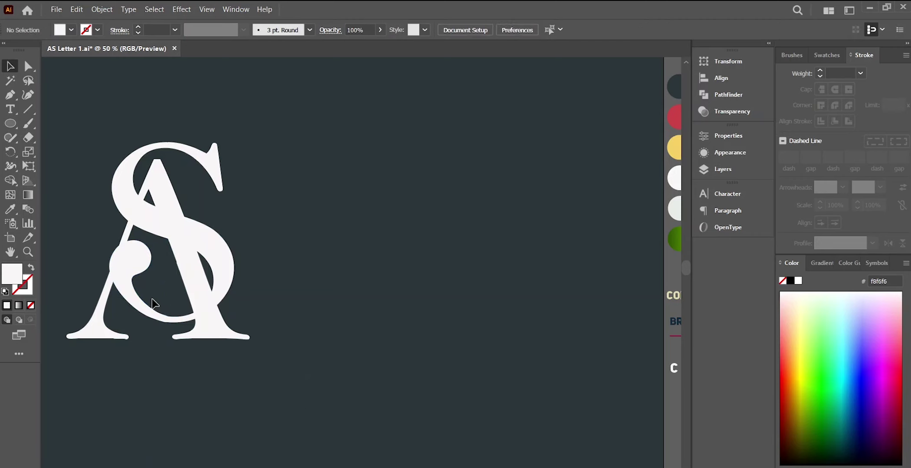
{"action": "left_click_drag", "start_coordinate": [168, 312], "coordinate": [169, 314]}
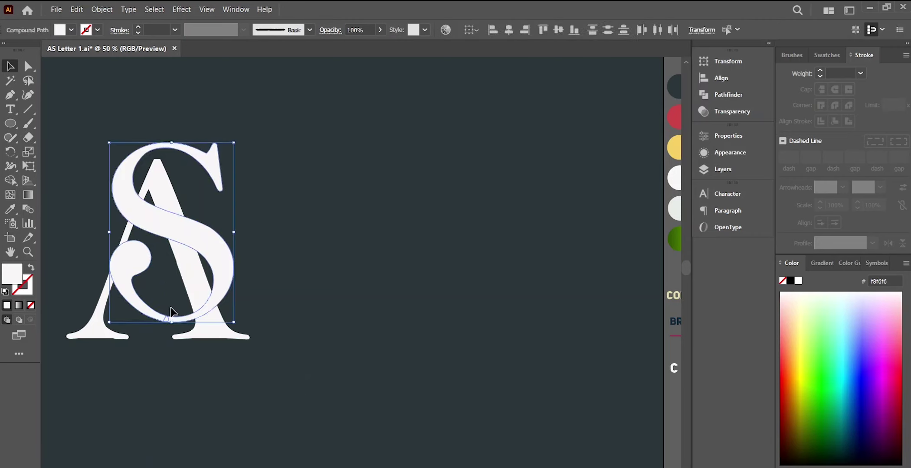
{"action": "left_click", "coordinate": [729, 95]}
{"action": "left_click", "coordinate": [568, 88]}
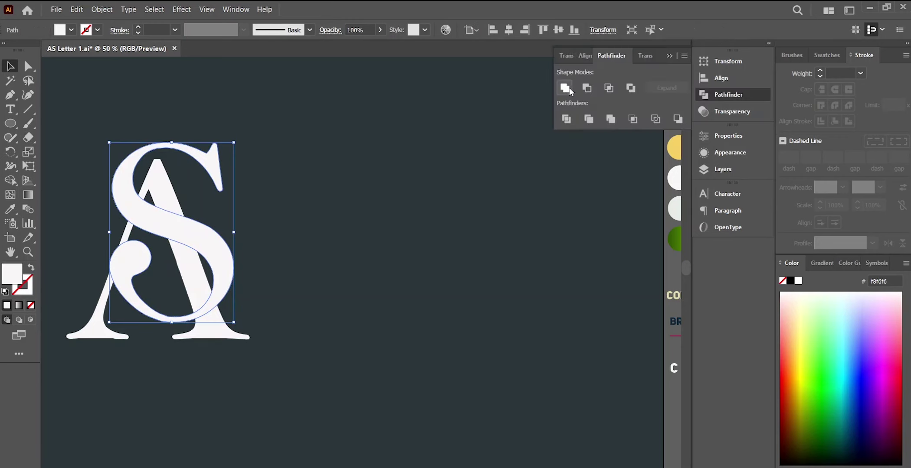
Enlarge the whole AS monogram to about 542 × 585 px
{"action": "left_click", "coordinate": [328, 367]}
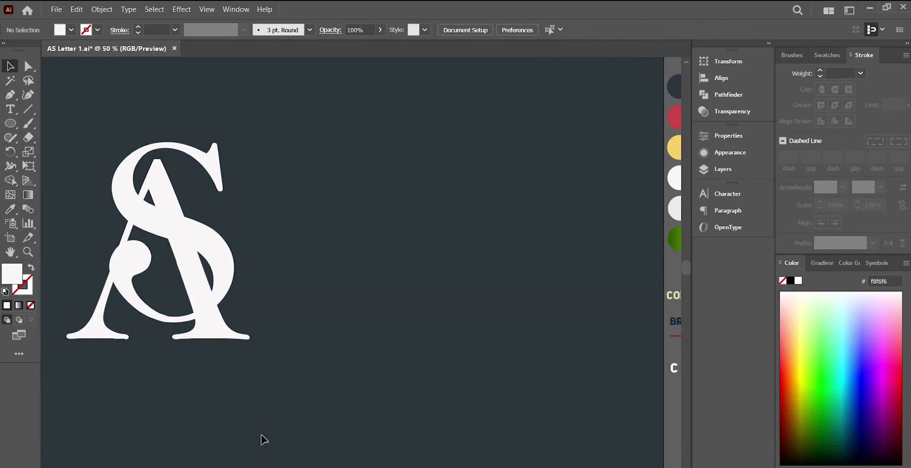
{"action": "left_click_drag", "start_coordinate": [55, 182], "coordinate": [252, 376]}
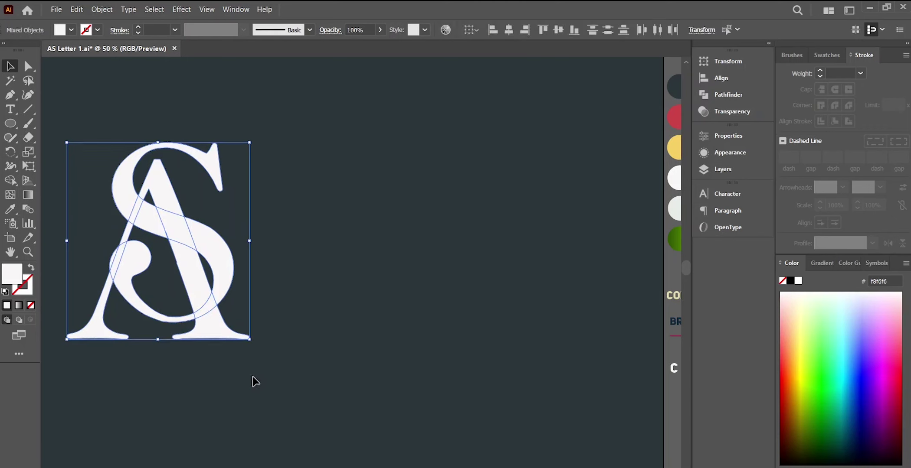
{"action": "left_click_drag", "start_coordinate": [249, 340], "coordinate": [342, 416]}
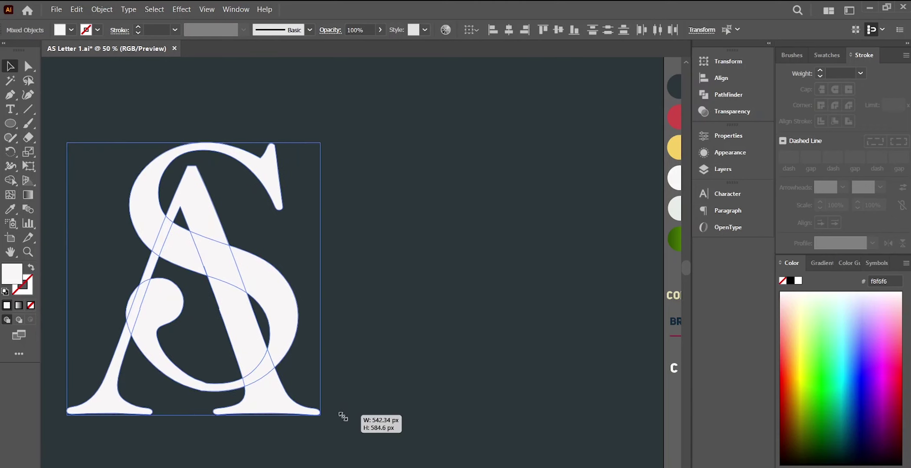
{"action": "left_click", "coordinate": [102, 10]}
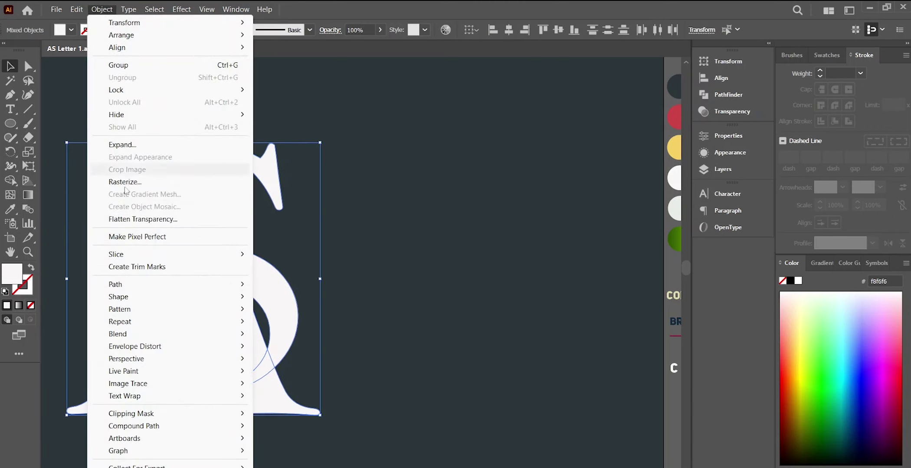
Add a 10 px Miter-join offset path around both letters and select all artwork
{"action": "mouse_move", "coordinate": [115, 284]}
{"action": "left_click", "coordinate": [290, 327]}
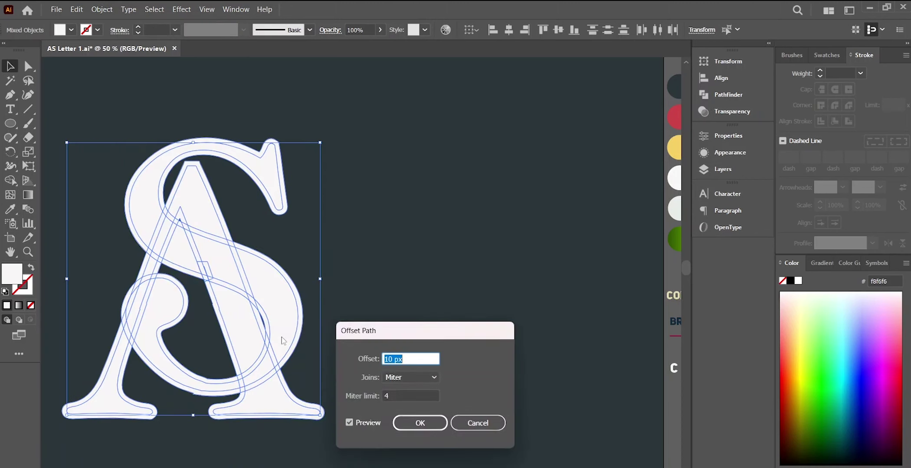
{"action": "left_click", "coordinate": [419, 423]}
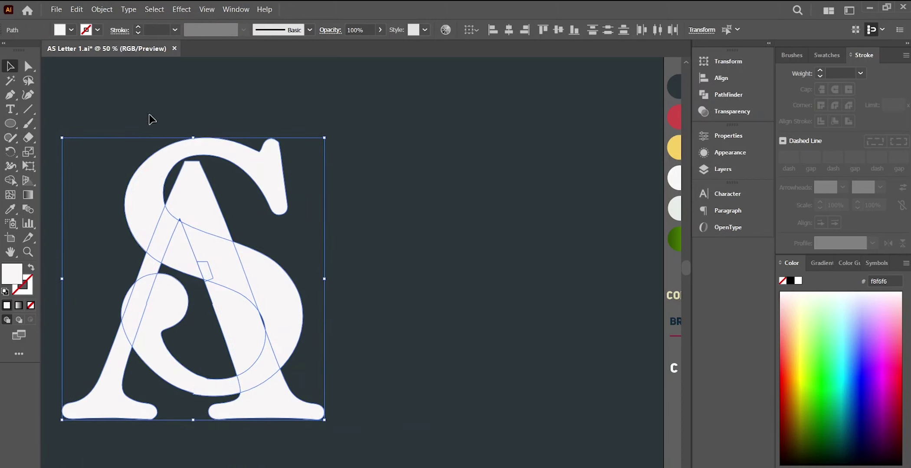
{"action": "left_click", "coordinate": [122, 139]}
{"action": "left_click_drag", "start_coordinate": [365, 412], "coordinate": [116, 293]}
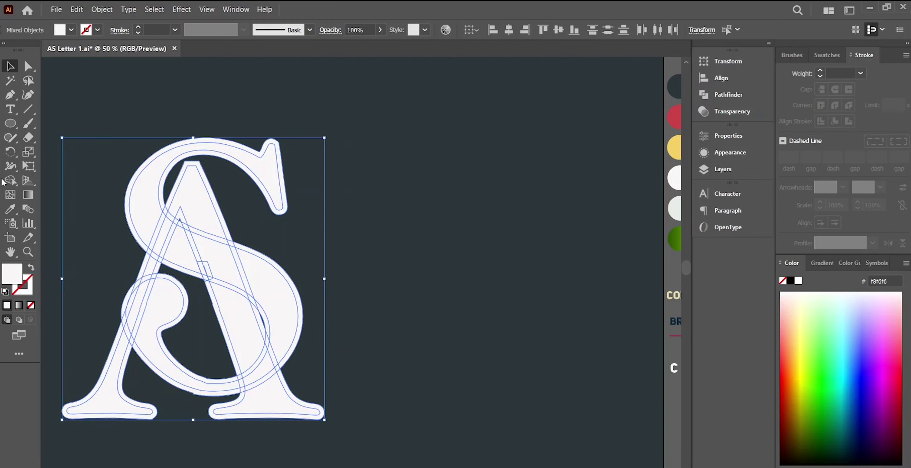
{"action": "left_click", "coordinate": [11, 180]}
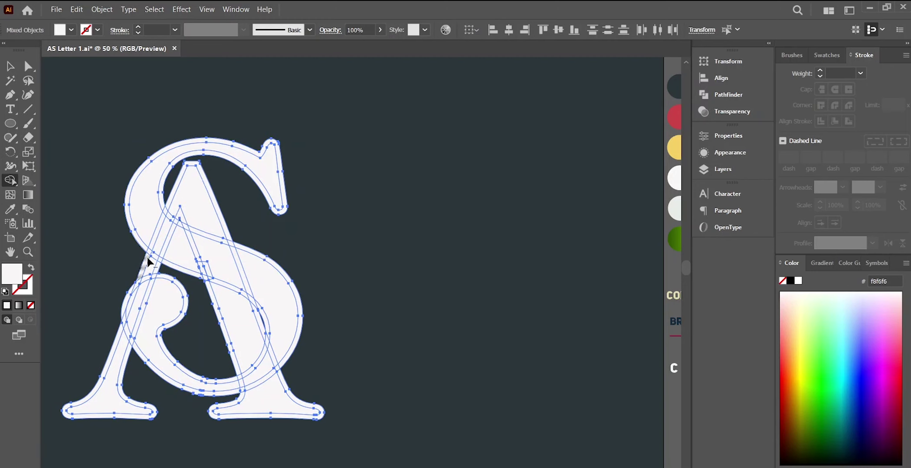
Shape-build the A and S overlaps: merge apex, diagonal and bowl regions, remove the left-stroke sliver
{"action": "left_click_drag", "start_coordinate": [147, 262], "coordinate": [157, 229]}
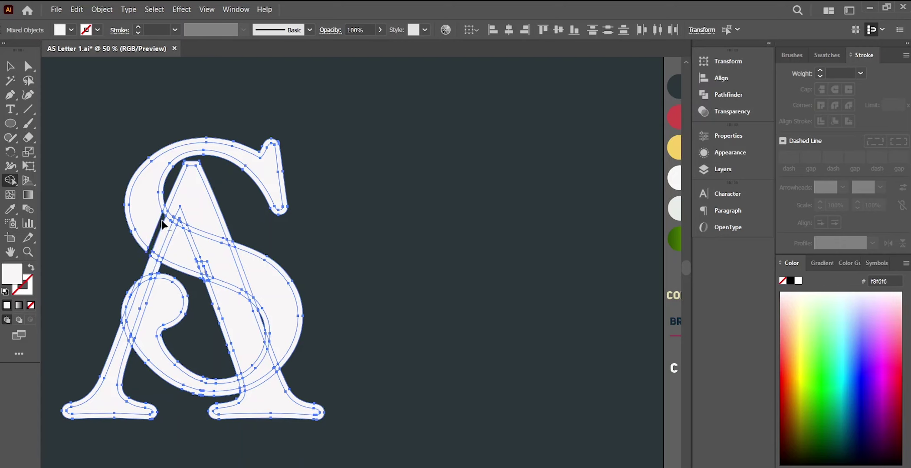
{"action": "left_click", "coordinate": [193, 191]}
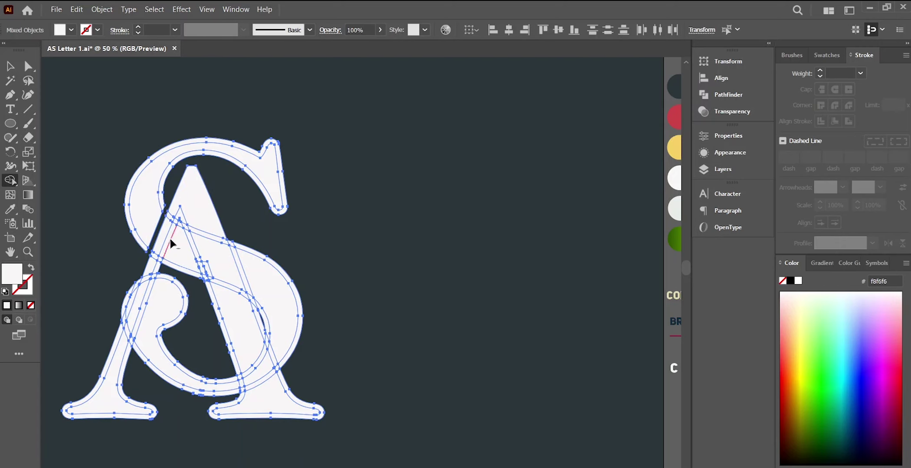
{"action": "left_click", "coordinate": [179, 260]}
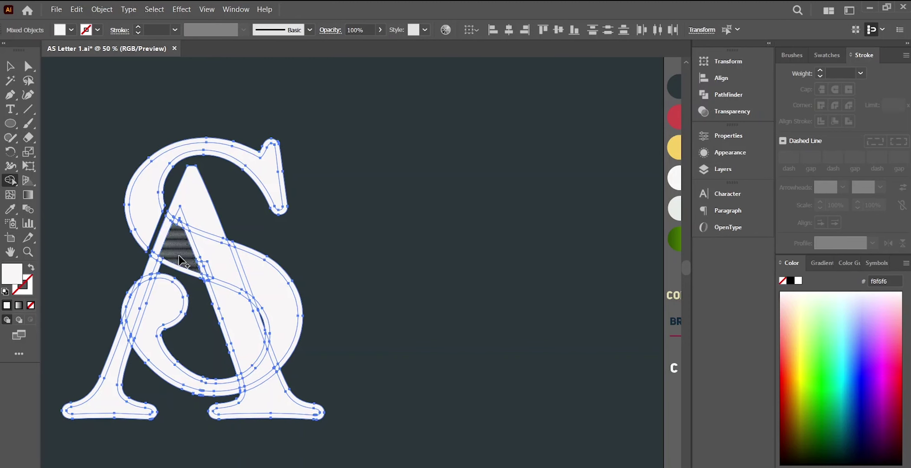
{"action": "left_click", "coordinate": [176, 220], "text": "alt"}
{"action": "left_click_drag", "start_coordinate": [204, 150], "coordinate": [208, 178]}
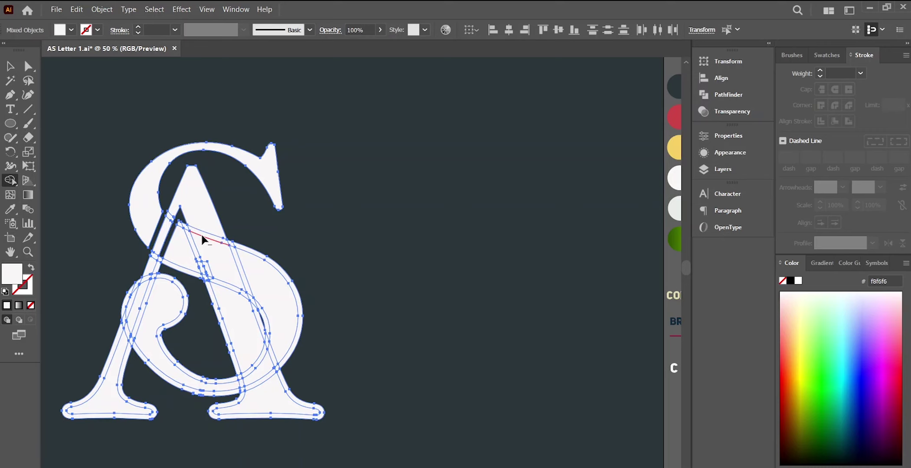
{"action": "left_click_drag", "start_coordinate": [180, 226], "coordinate": [237, 246]}
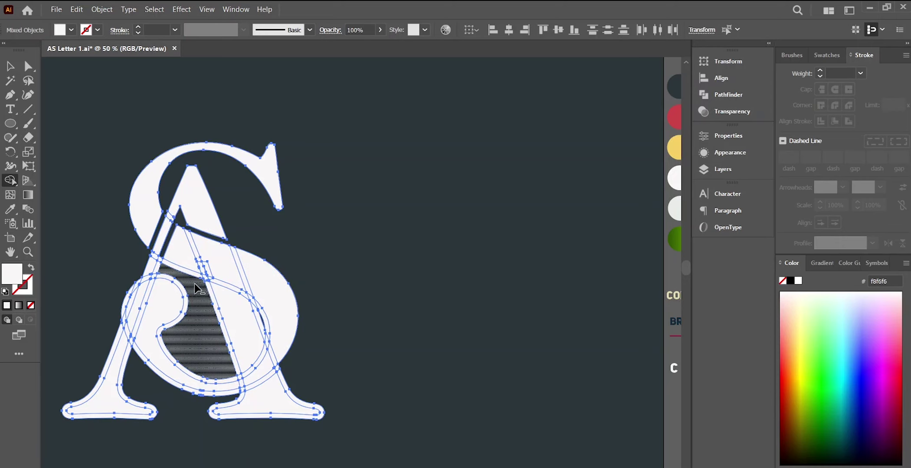
{"action": "mouse_move", "coordinate": [195, 287]}
{"action": "left_mouse_down"}
{"action": "mouse_move", "coordinate": [196, 276]}
{"action": "mouse_move", "coordinate": [262, 317]}
{"action": "left_mouse_up"}
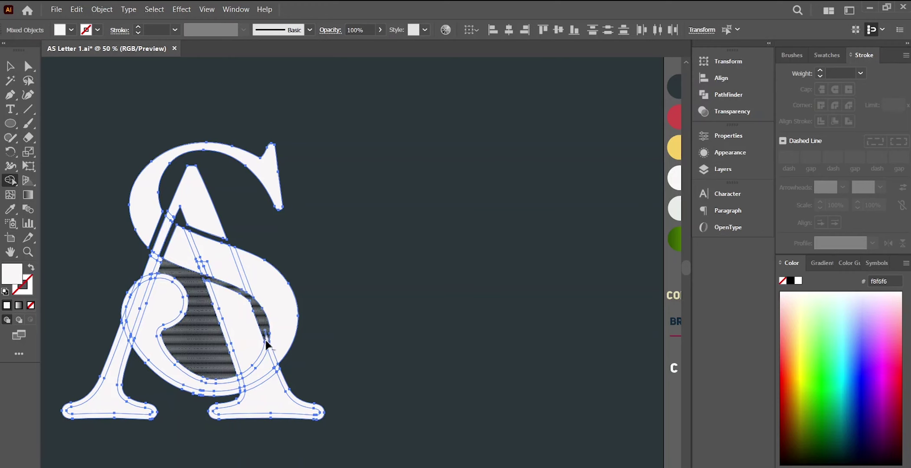
{"action": "left_click_drag", "start_coordinate": [277, 371], "coordinate": [279, 375]}
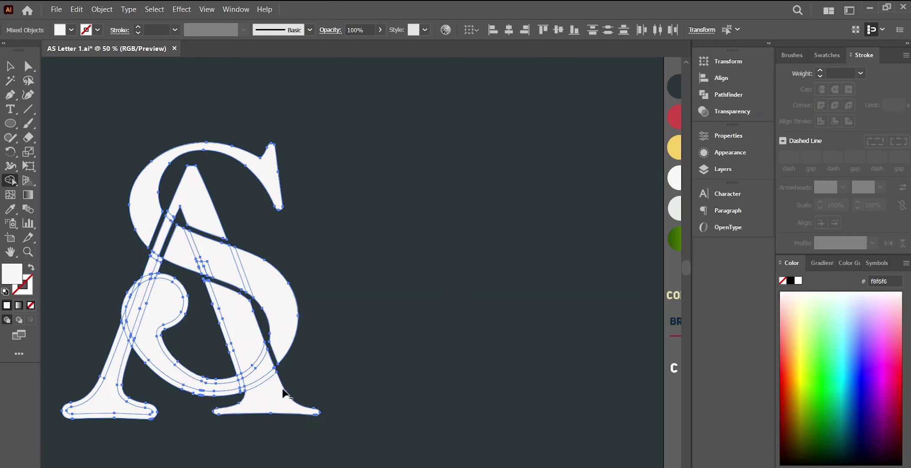
Delete the remaining slivers along the A's legs, left foot and the S's bowl
{"action": "left_click", "coordinate": [240, 380], "text": "alt"}
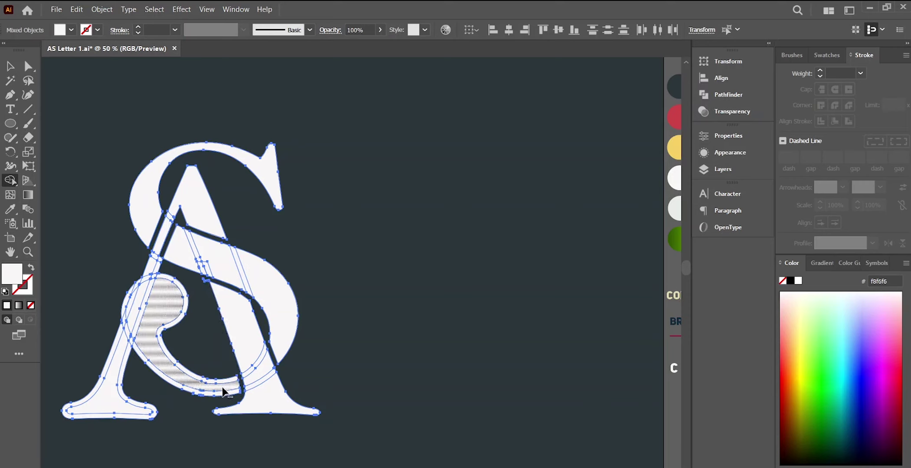
{"action": "left_click", "coordinate": [174, 365], "text": "alt"}
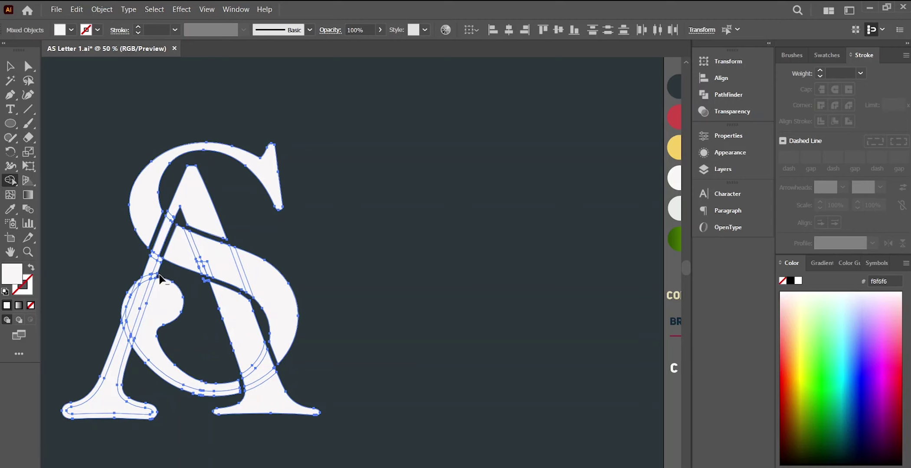
{"action": "left_click", "coordinate": [127, 298], "text": "alt"}
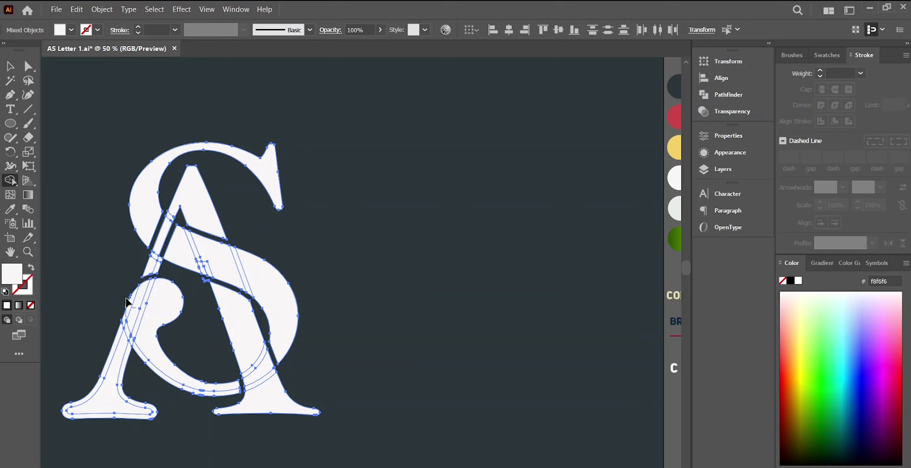
{"action": "left_click", "coordinate": [133, 350], "text": "alt"}
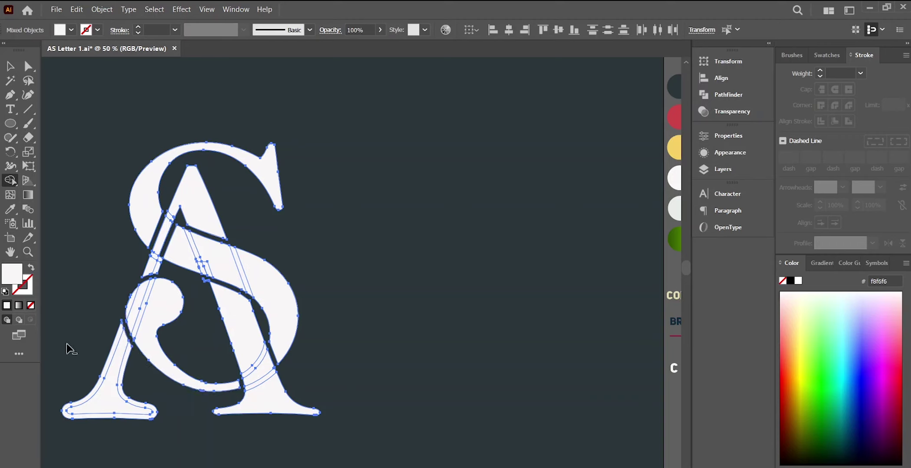
{"action": "left_click", "coordinate": [104, 366], "text": "alt"}
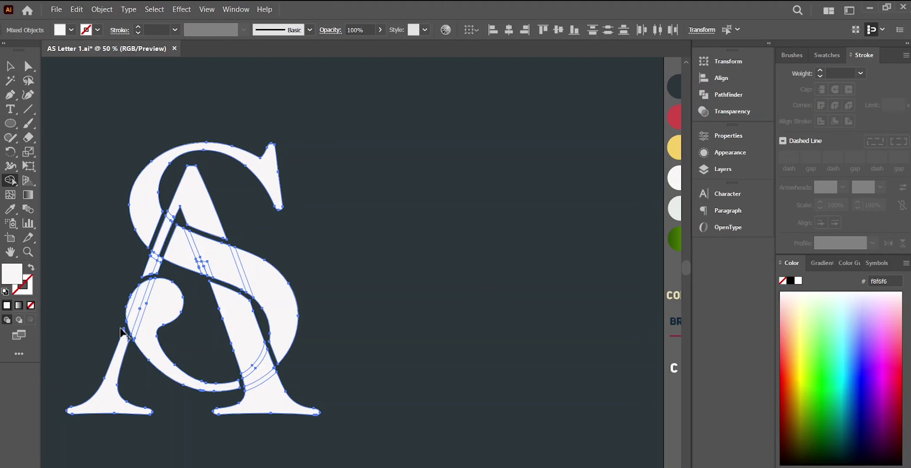
Merge the S's lower curve, middle band and lower strip into a solid S, then deselect
{"action": "left_click_drag", "start_coordinate": [133, 306], "coordinate": [137, 304]}
{"action": "left_click_drag", "start_coordinate": [158, 266], "coordinate": [156, 252]}
{"action": "left_click_drag", "start_coordinate": [168, 222], "coordinate": [169, 223]}
{"action": "left_click_drag", "start_coordinate": [208, 260], "coordinate": [200, 271]}
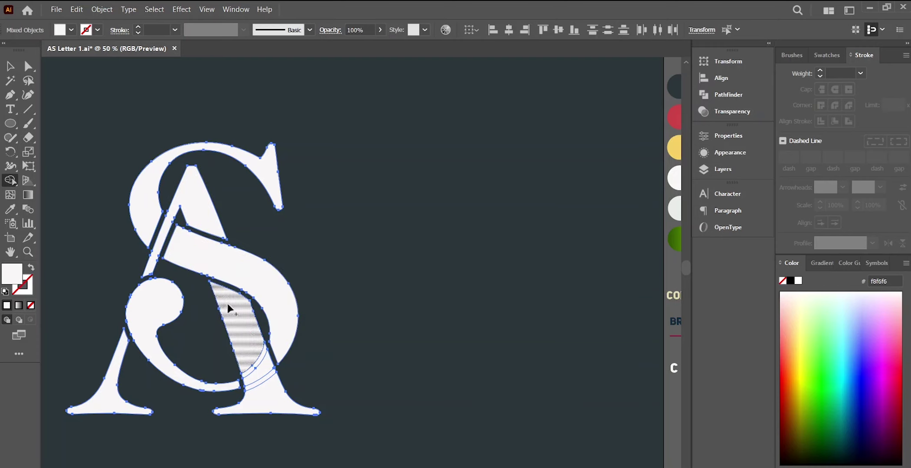
{"action": "mouse_move", "coordinate": [228, 306]}
{"action": "left_mouse_down"}
{"action": "mouse_move", "coordinate": [264, 392]}
{"action": "mouse_move", "coordinate": [158, 370]}
{"action": "left_mouse_up"}
{"action": "key", "text": "v"}
{"action": "key", "text": "ctrl+a"}
{"action": "left_click", "coordinate": [73, 98]}
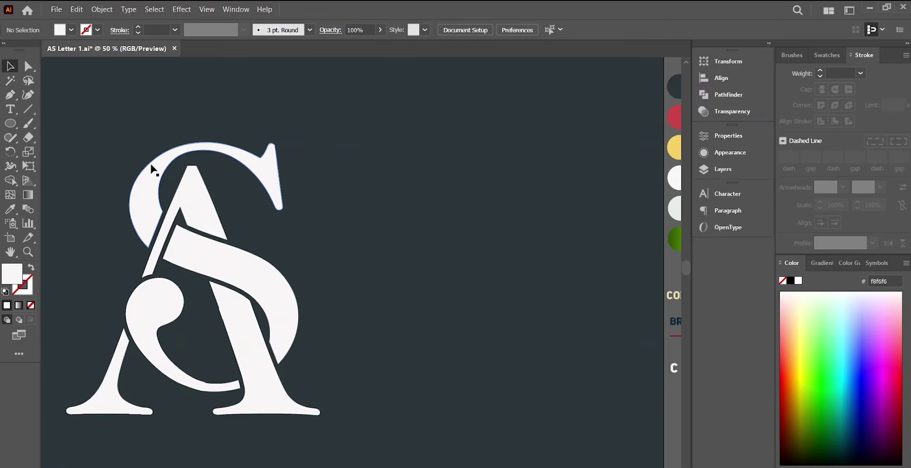
Group the S pieces and fill them gold (f5d061)
{"action": "left_click", "coordinate": [152, 168]}
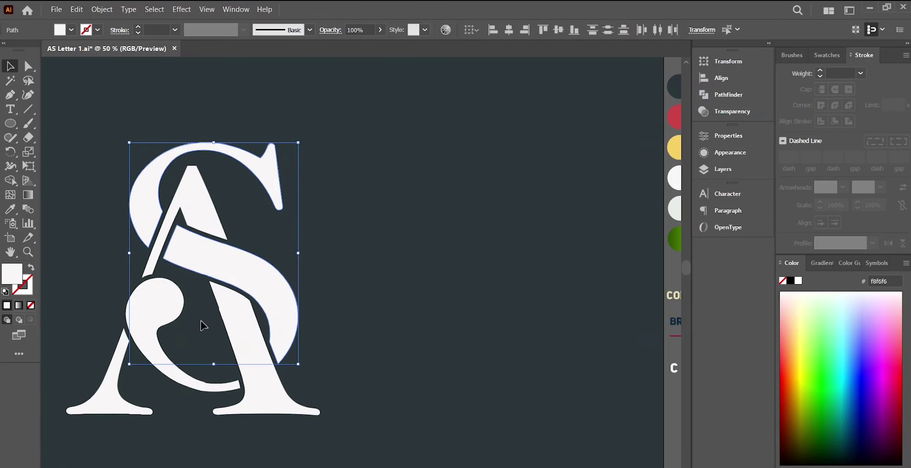
{"action": "left_click", "coordinate": [204, 385], "text": "shift"}
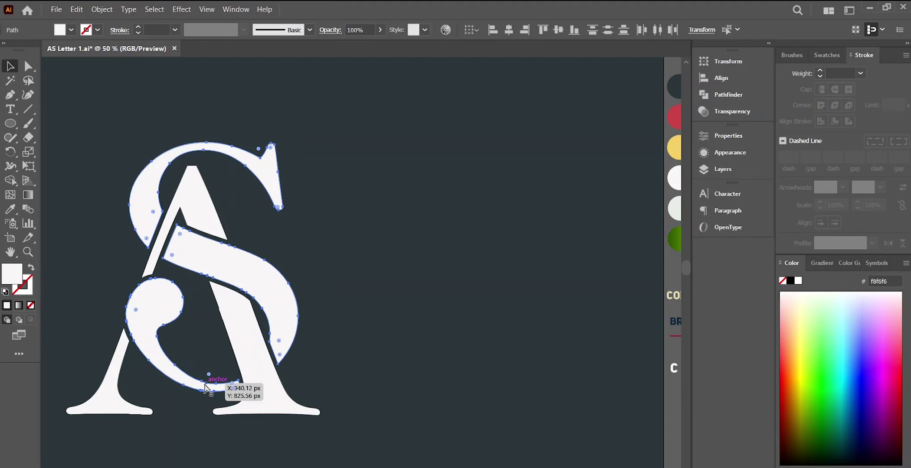
{"action": "key", "text": "ctrl+g"}
{"action": "key", "text": "i"}
{"action": "left_click", "coordinate": [671, 148]}
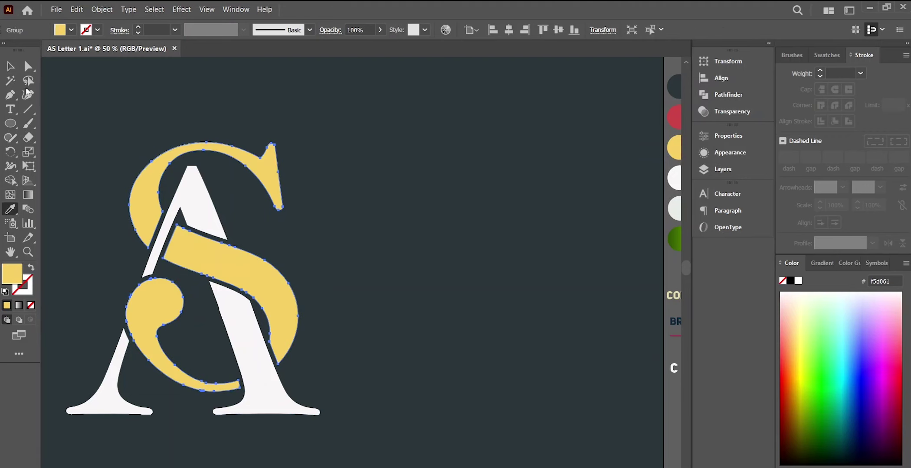
Shrink the A and S together slightly and move them up and left
{"action": "key", "text": "v"}
{"action": "left_click", "coordinate": [293, 412], "text": "shift"}
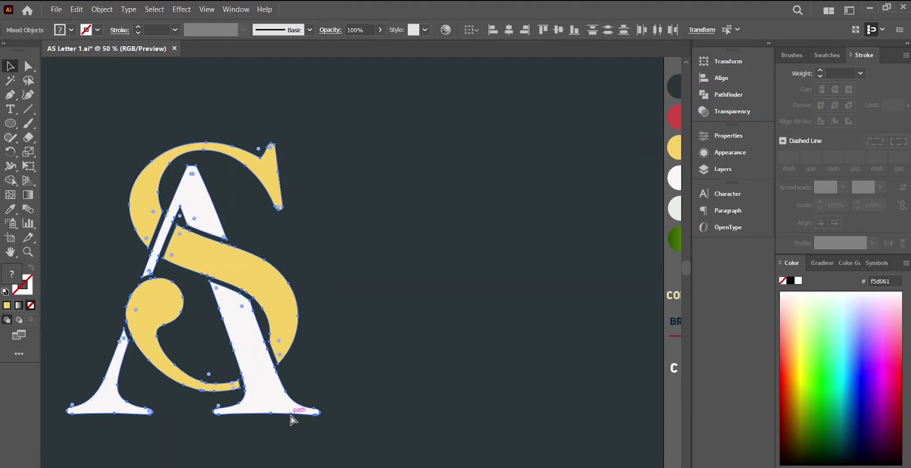
{"action": "left_click_drag", "start_coordinate": [66, 143], "coordinate": [92, 170]}
{"action": "left_click_drag", "start_coordinate": [212, 256], "coordinate": [191, 184]}
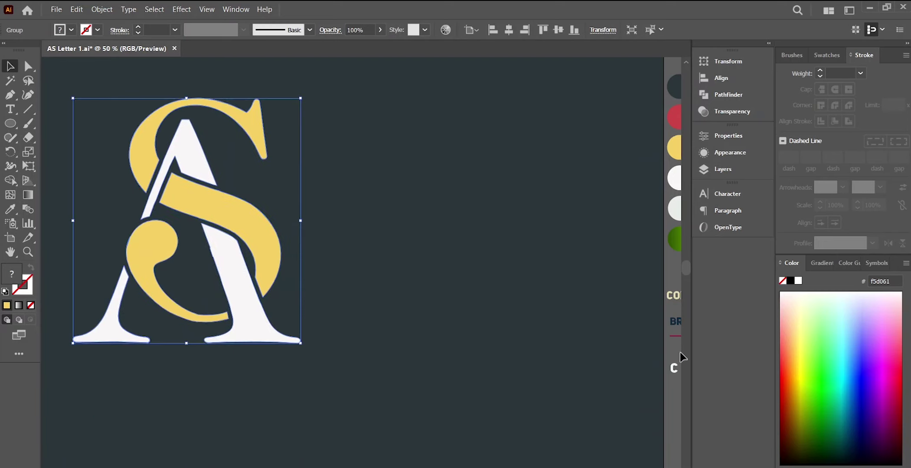
Move the COMPANY text beneath the monogram and enlarge it to about 68 pt
{"action": "left_click", "coordinate": [673, 368]}
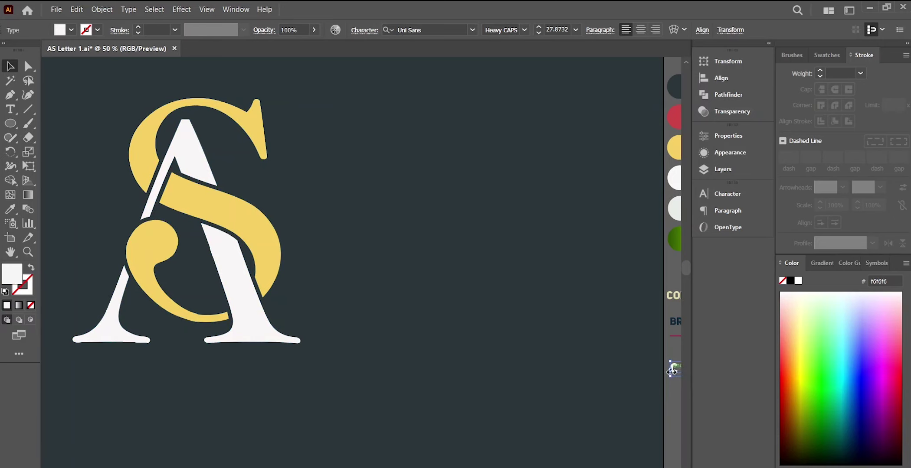
{"action": "left_click_drag", "start_coordinate": [672, 370], "coordinate": [116, 382]}
{"action": "left_click_drag", "start_coordinate": [208, 389], "coordinate": [325, 403]}
{"action": "left_click_drag", "start_coordinate": [213, 390], "coordinate": [196, 393]}
{"action": "left_click_drag", "start_coordinate": [308, 415], "coordinate": [327, 416]}
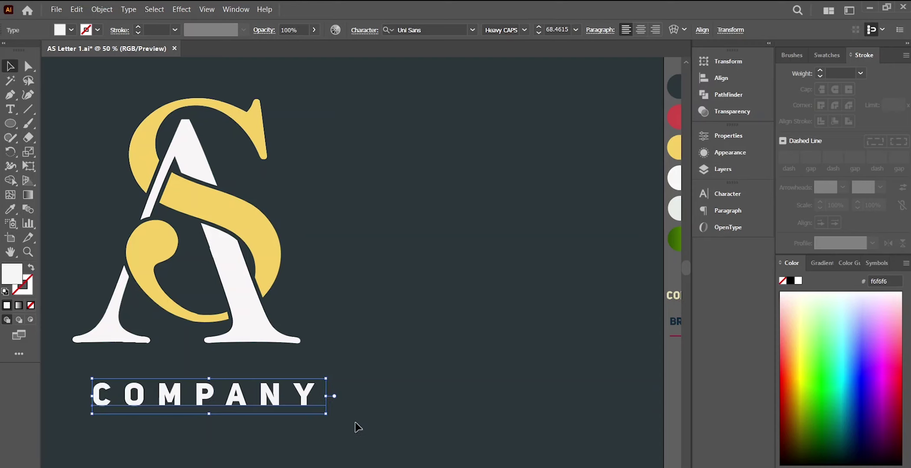
Fill COMPANY off-white and centre it horizontally under the monogram
{"action": "key", "text": "i"}
{"action": "left_click", "coordinate": [673, 178]}
{"action": "key", "text": "v"}
{"action": "key", "text": "ctrl+a"}
{"action": "left_click", "coordinate": [403, 32]}
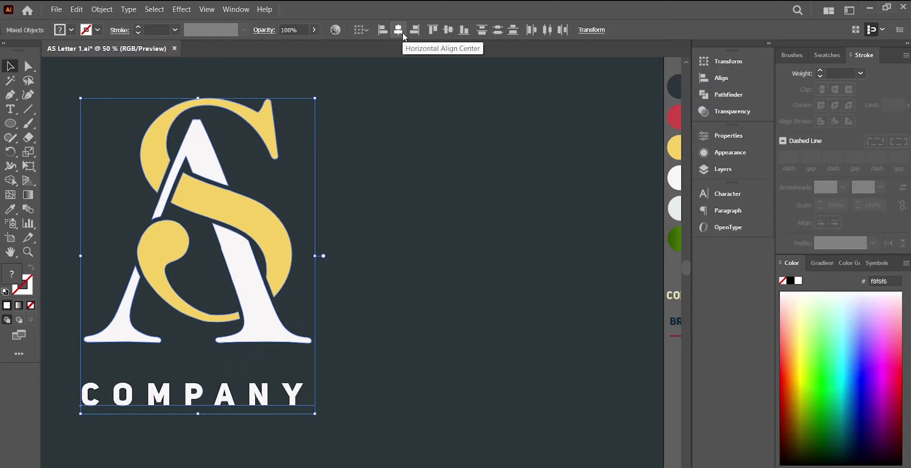